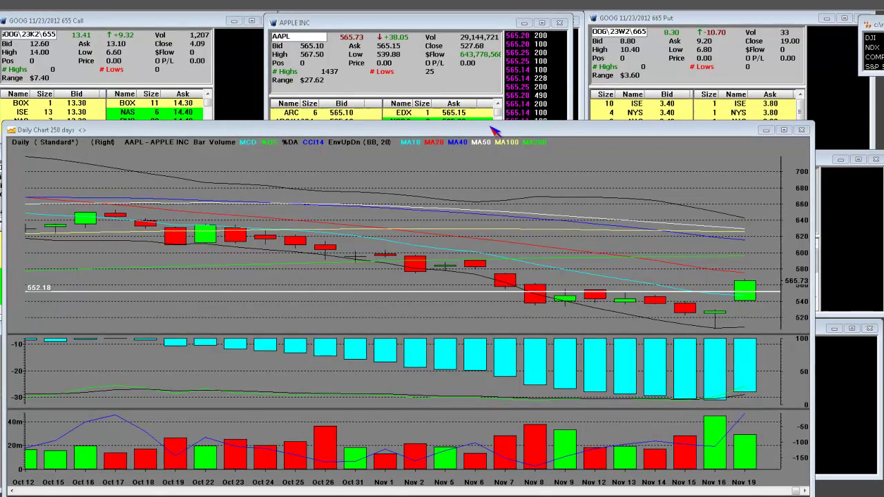
# Move the Daily Chart 250 days window to the top so its daily price and indicator table shows
pyautogui.moveTo(490, 132); pyautogui.dragTo(484, 36)
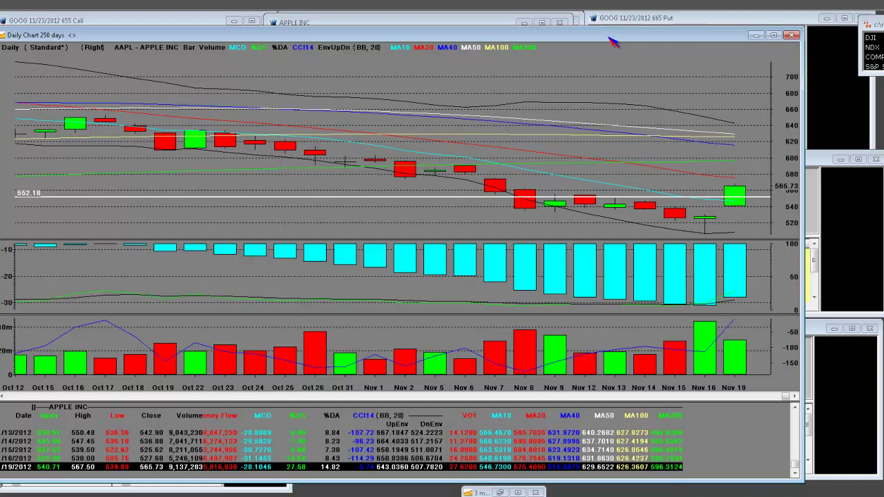
# Move the Daily Chart window down to uncover the GOOG option and APPLE INC quote windows
pyautogui.moveTo(615, 40); pyautogui.dragTo(625, 174)
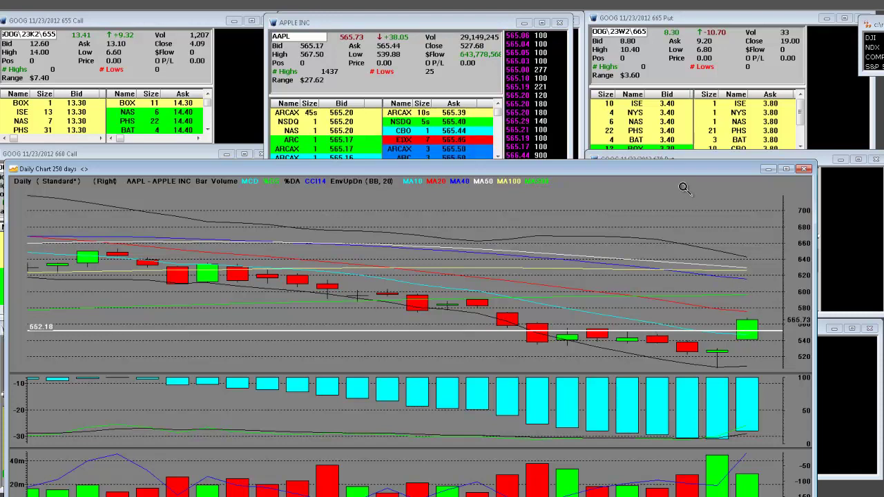
pyautogui.moveTo(684, 170); pyautogui.dragTo(677, 50)
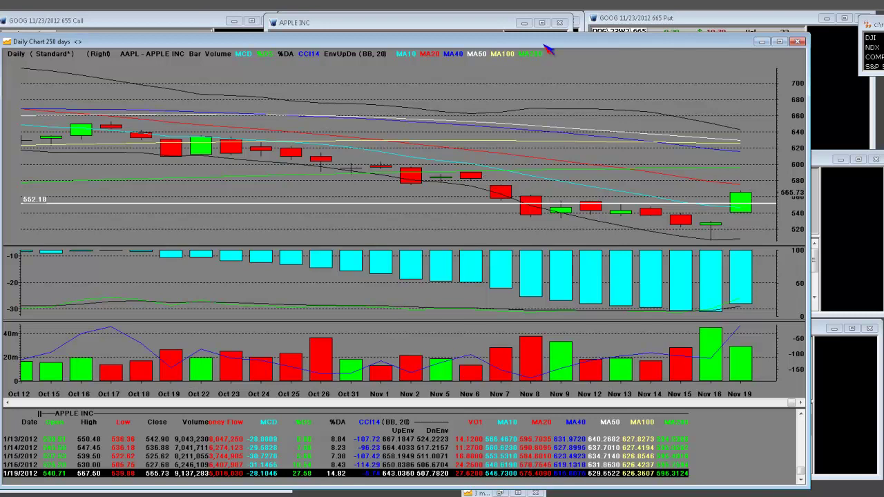
pyautogui.moveTo(549, 43); pyautogui.dragTo(550, 81)
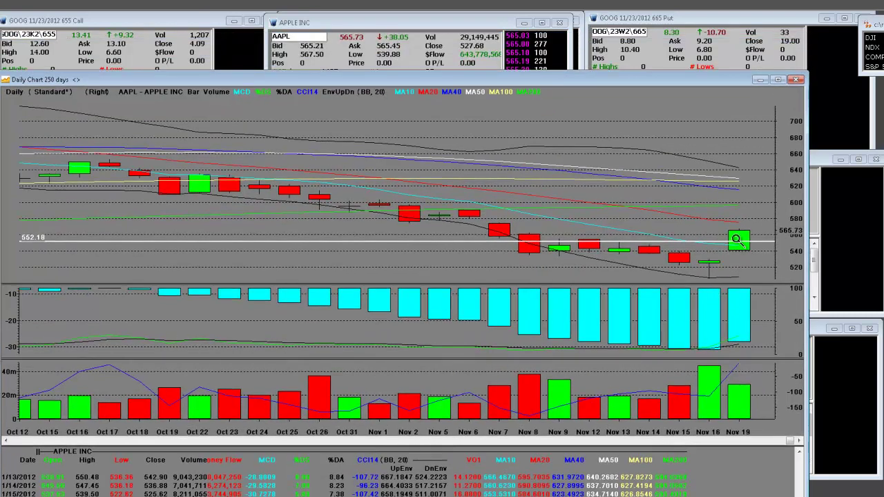
pyautogui.moveTo(508, 81); pyautogui.dragTo(507, 159)
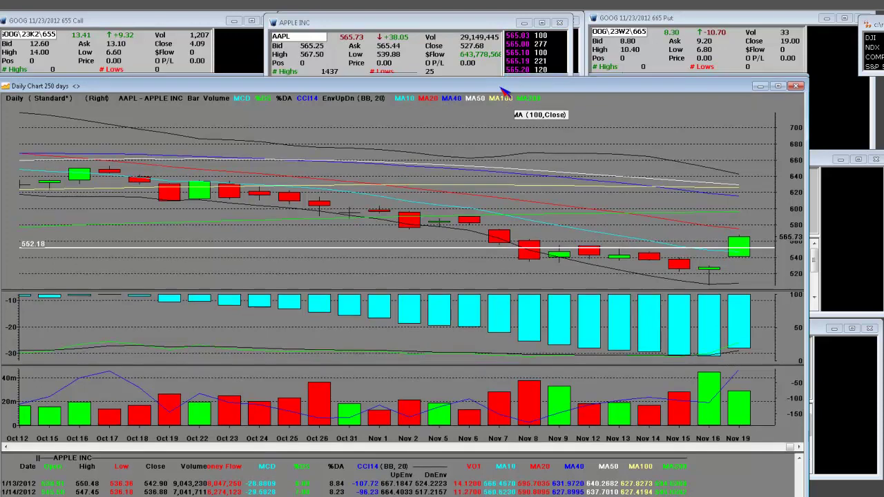